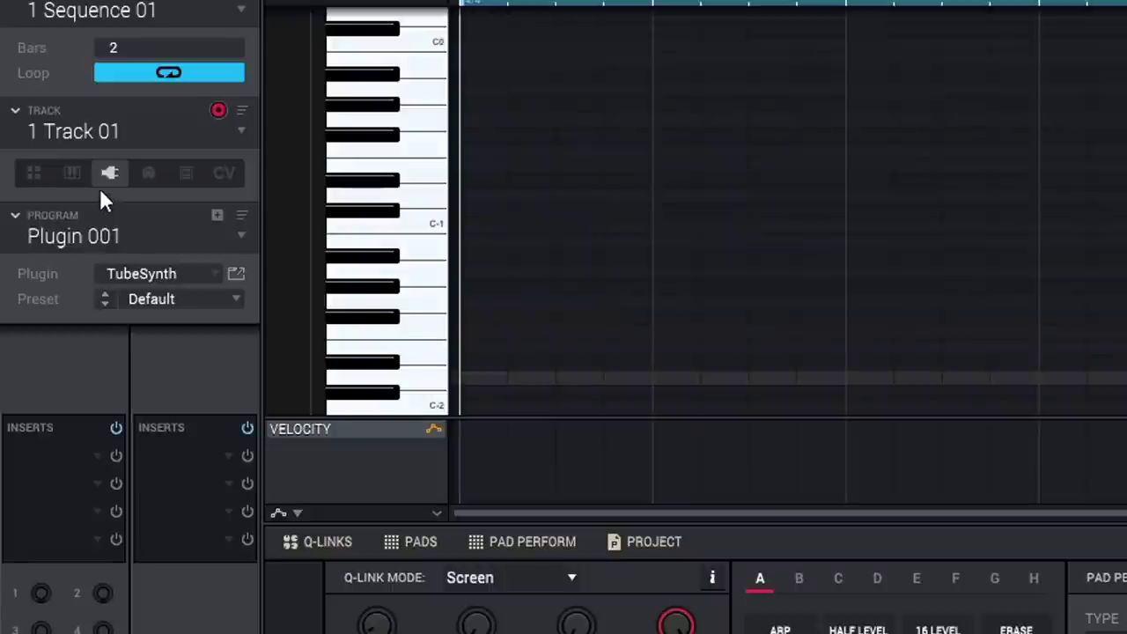
Make Track 01 a plugin track, load the chipsynth SFC VST as its instrument and open the plugin's interface
click(33, 173)
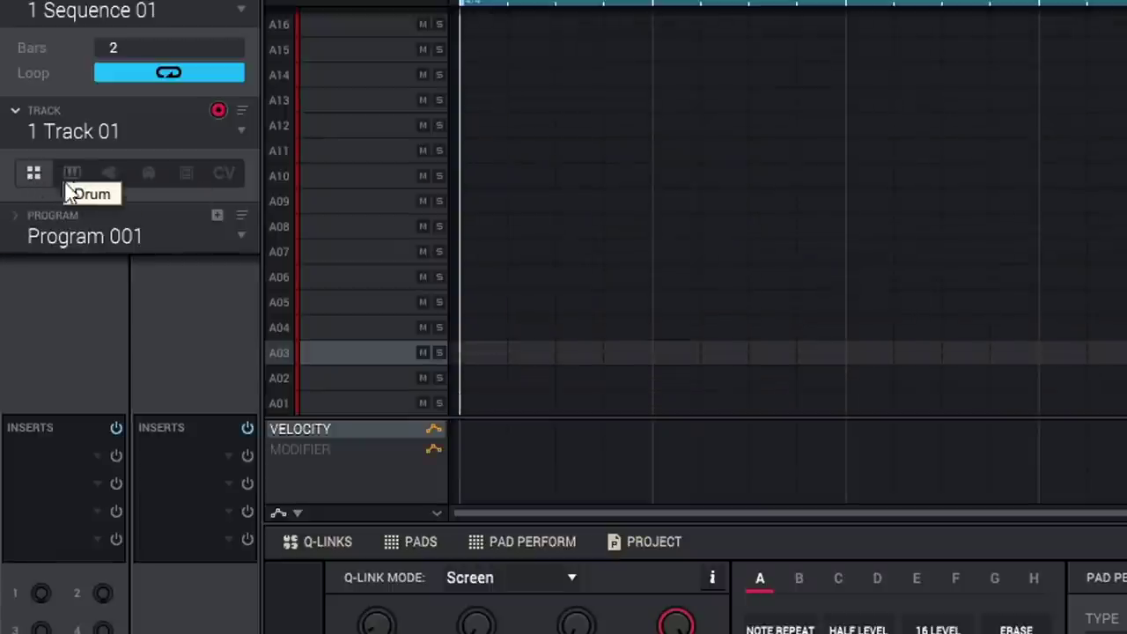
click(110, 174)
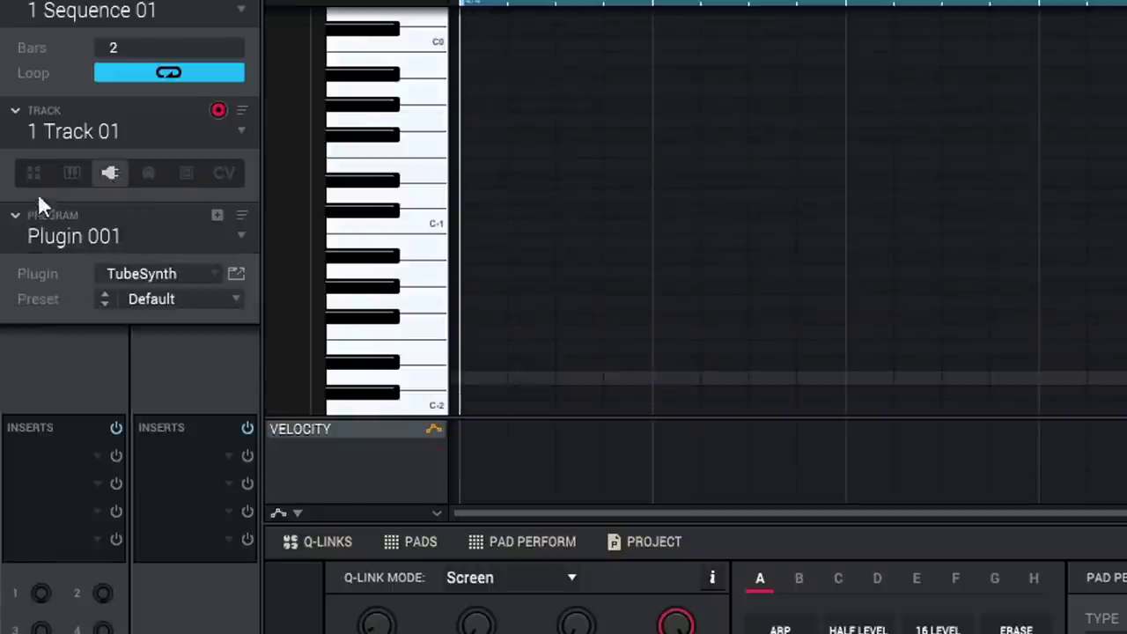
click(170, 280)
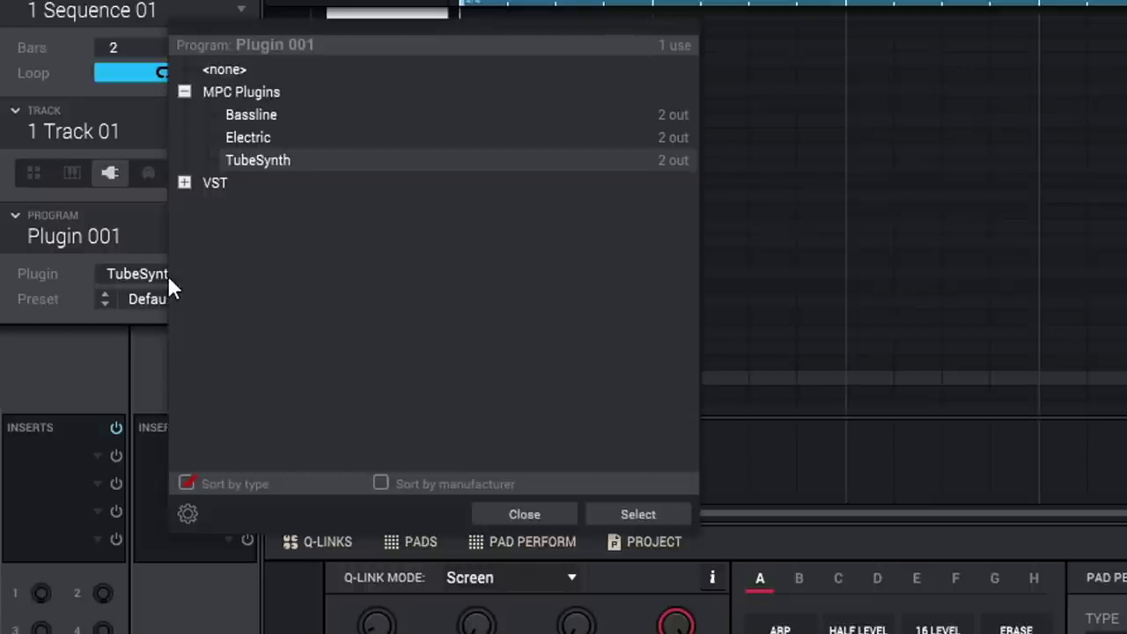
click(184, 182)
scroll(337, 348, down, 10)
scroll(338, 343, down, 20)
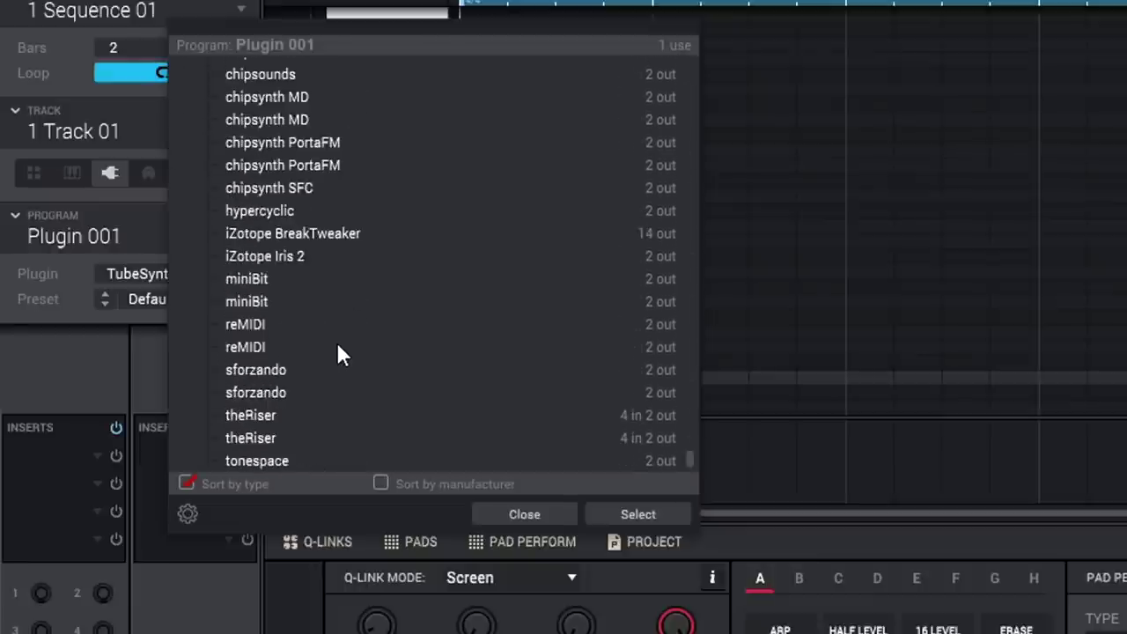
scroll(382, 205, up, 5)
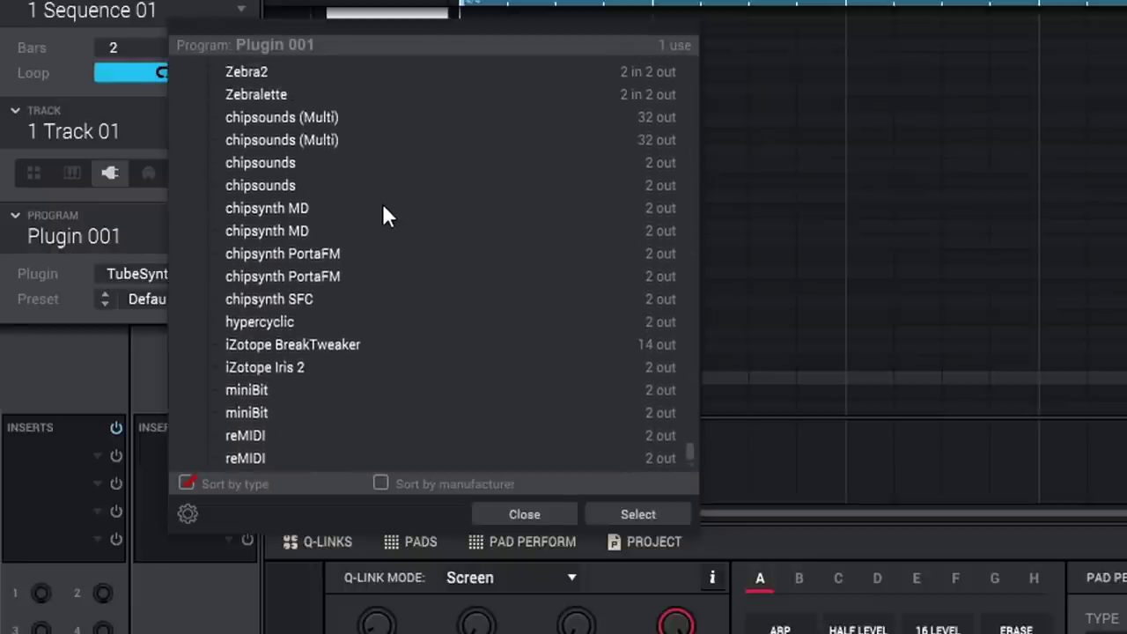
scroll(384, 212, up, 5)
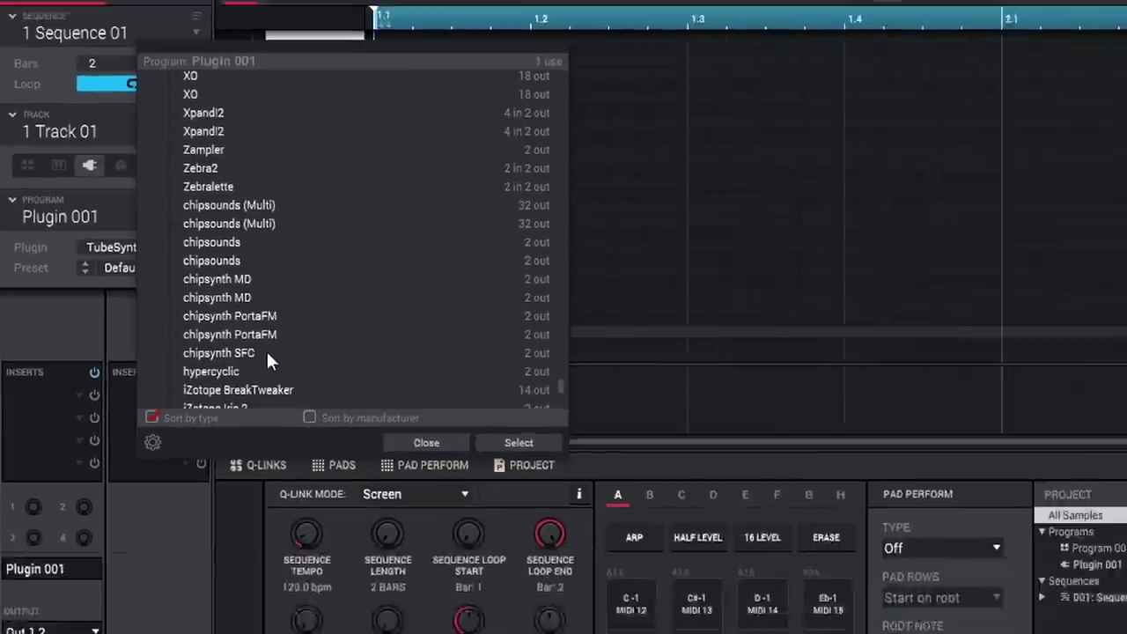
click(266, 352)
click(515, 443)
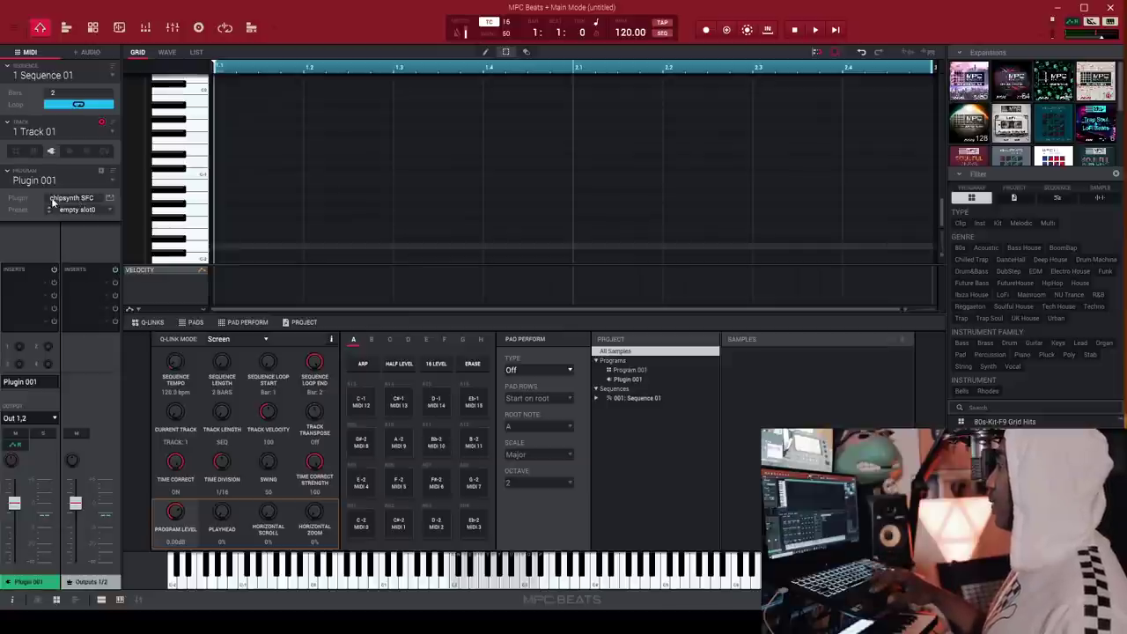
click(110, 199)
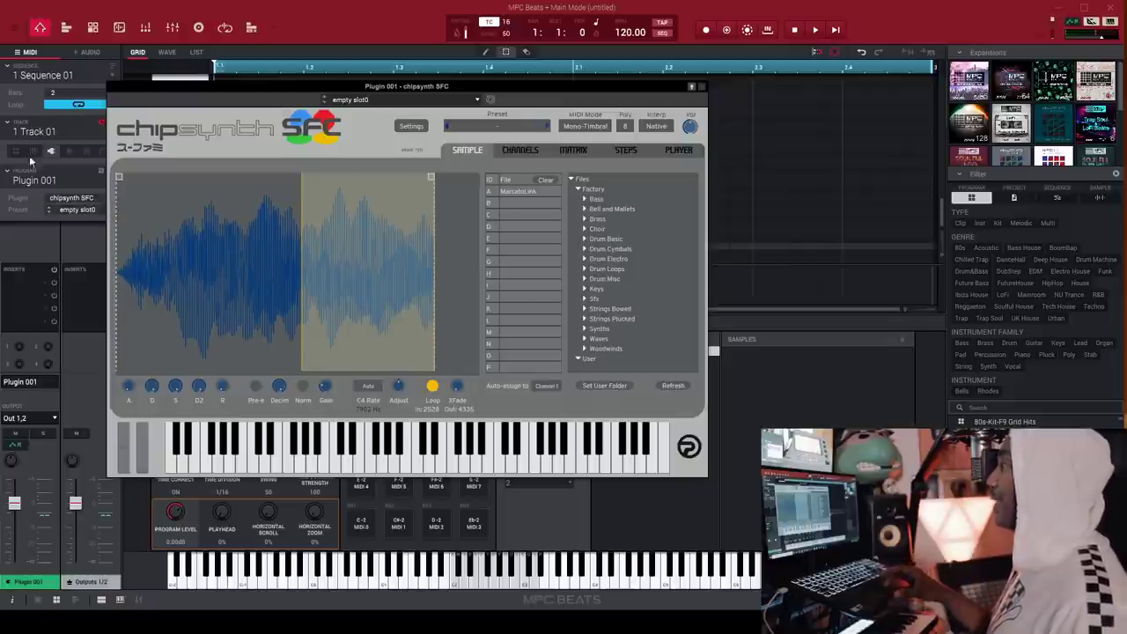
Open the Auto Sampler for the current track and close the chipsynth SFC plugin window
click(14, 29)
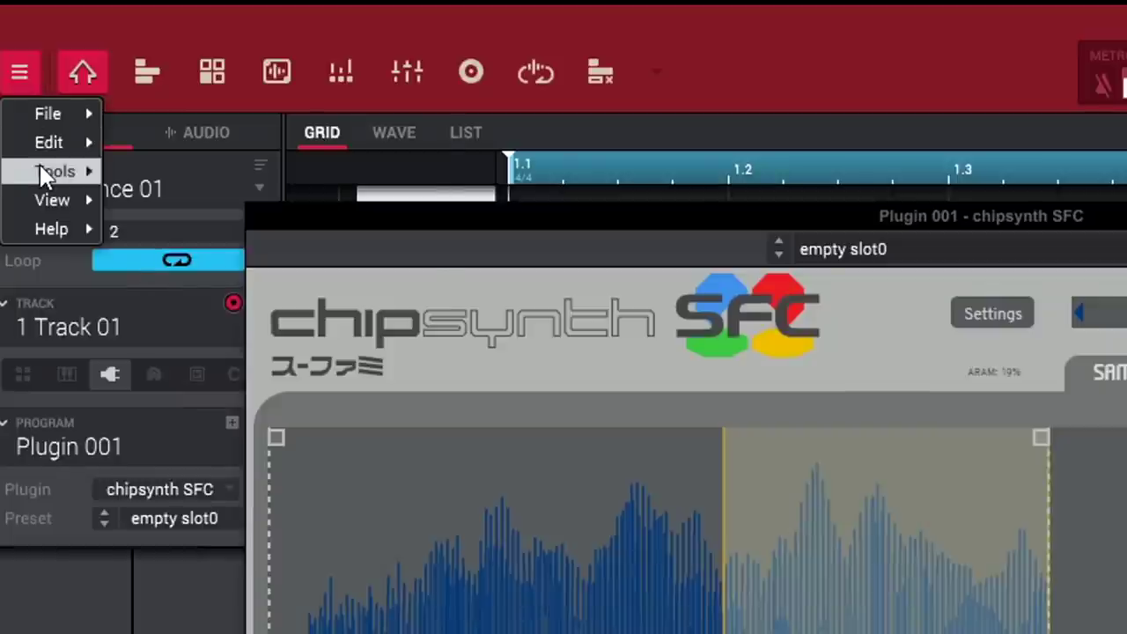
mouse_move(44, 174)
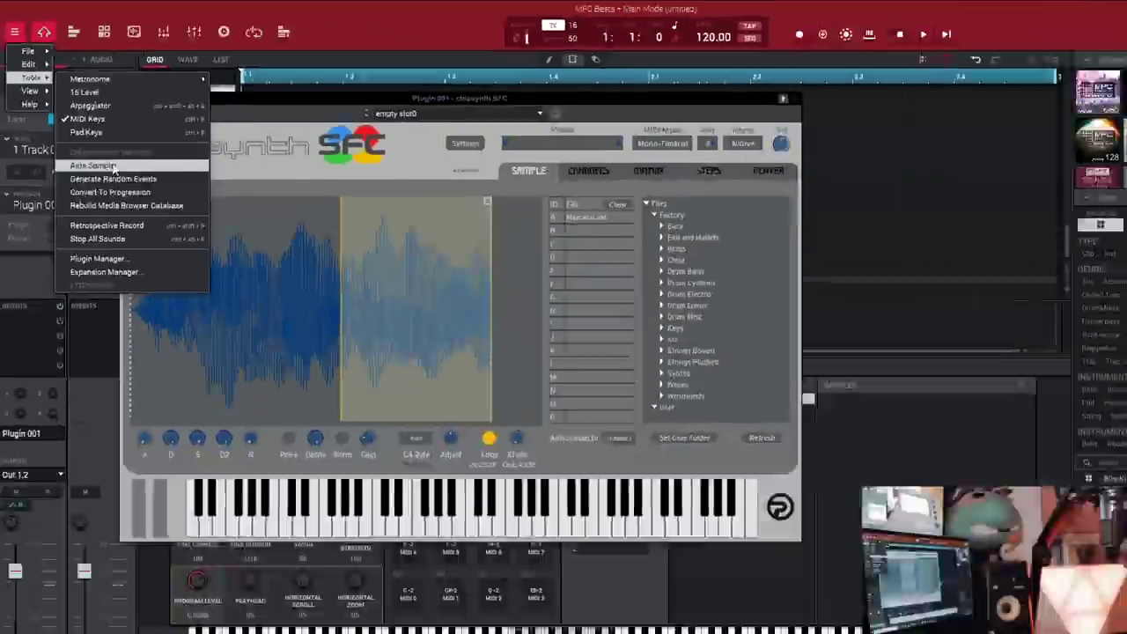
click(234, 361)
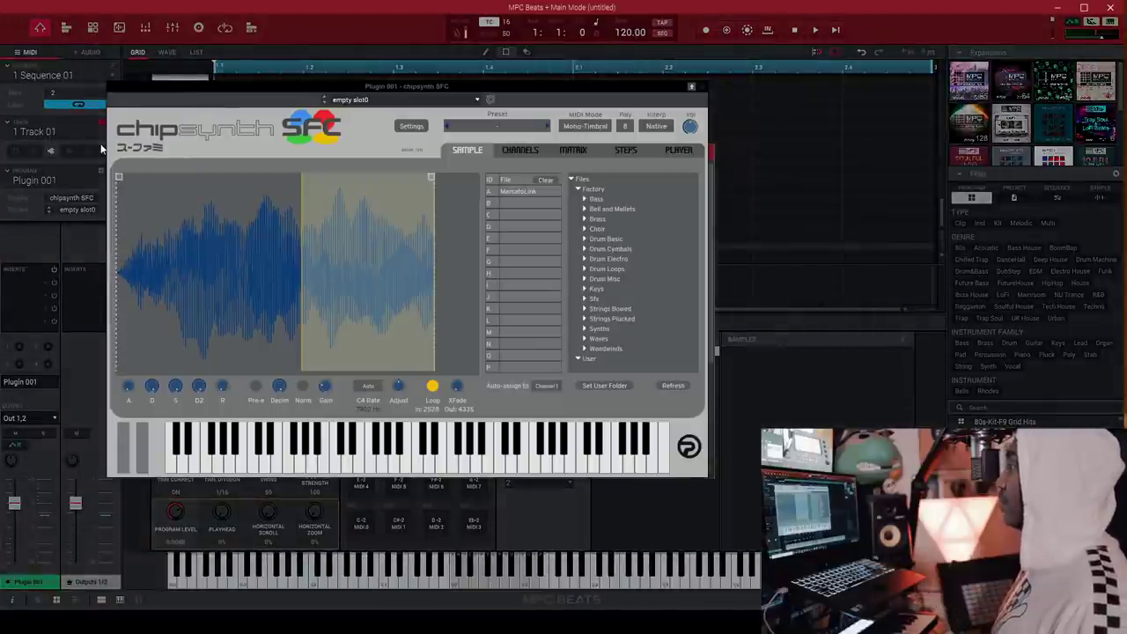
click(703, 87)
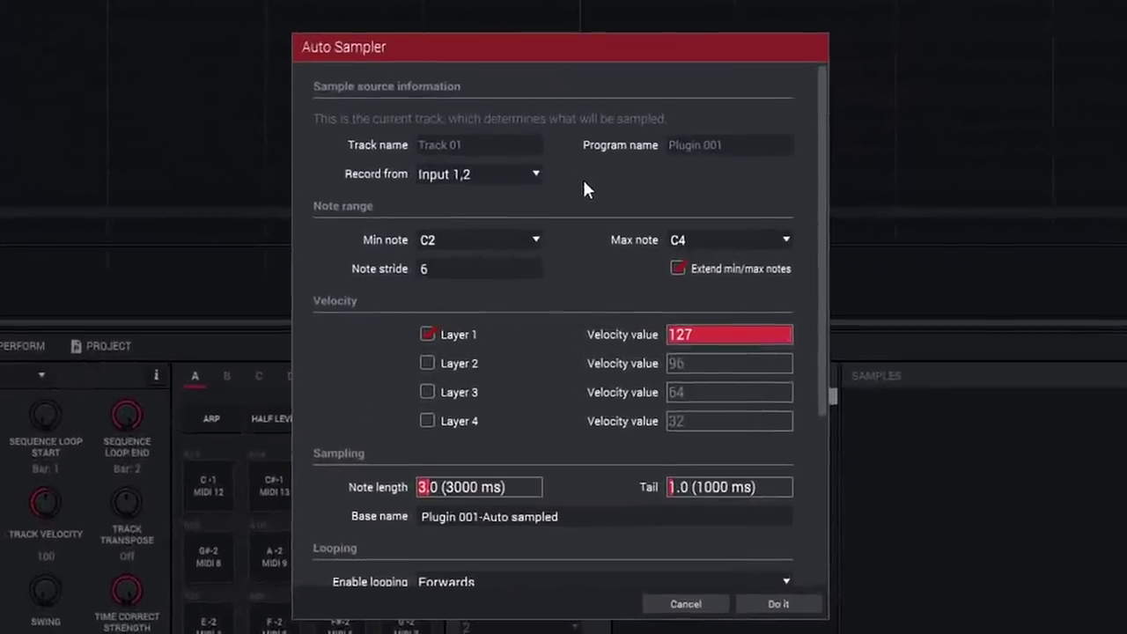
Look through the Auto Sampler's available recording inputs and the octave choices for the minimum note
click(524, 177)
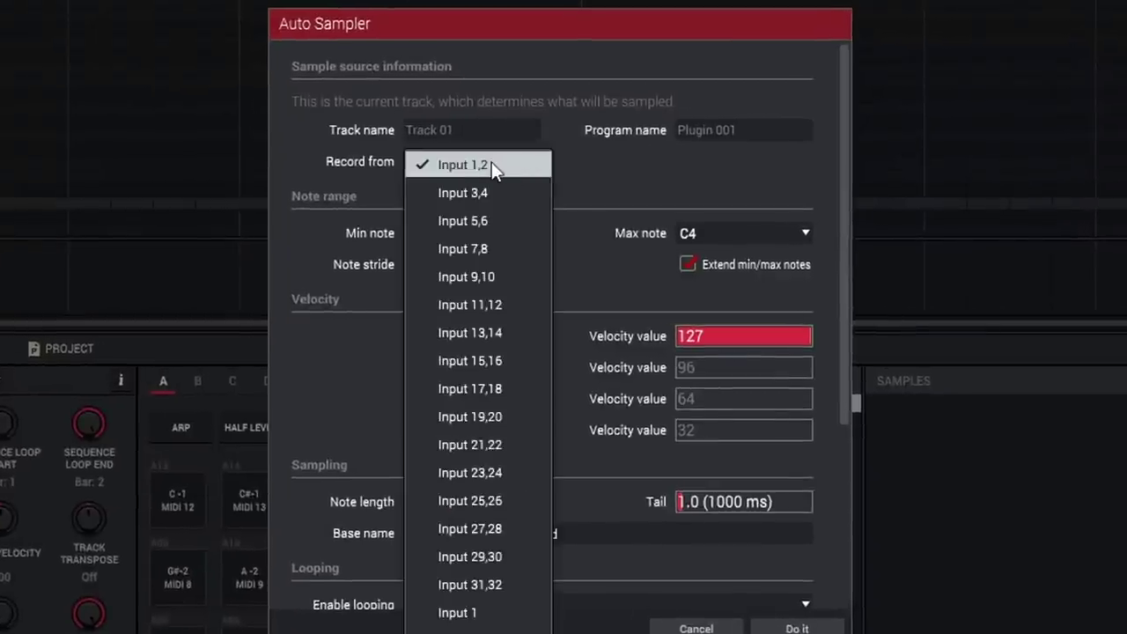
scroll(478, 612, down, 6)
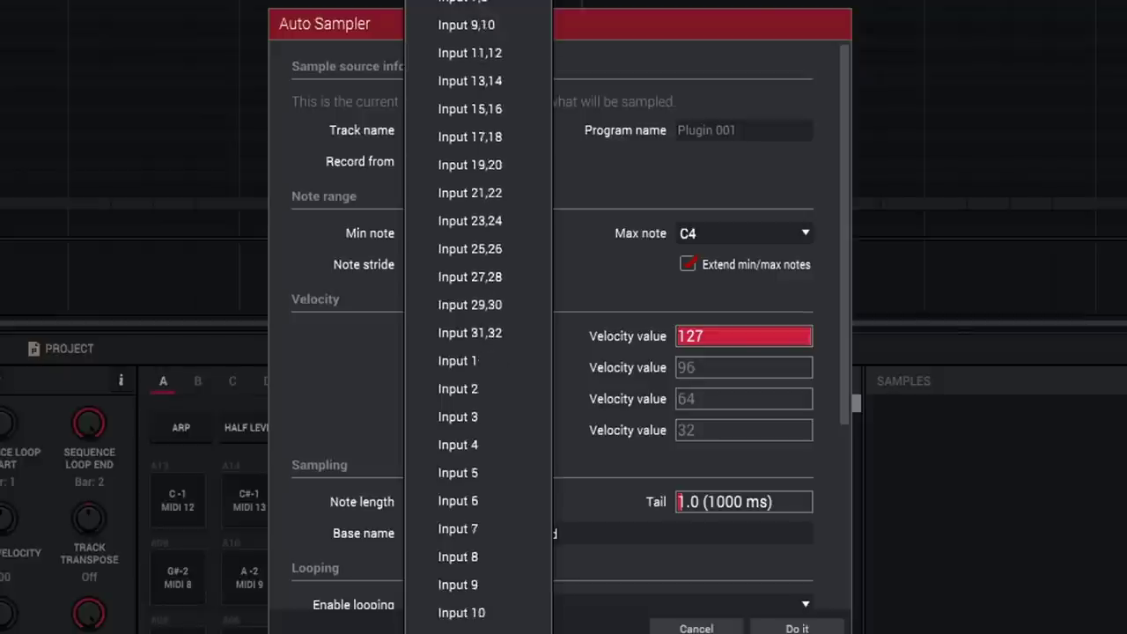
scroll(478, 317, down, 3)
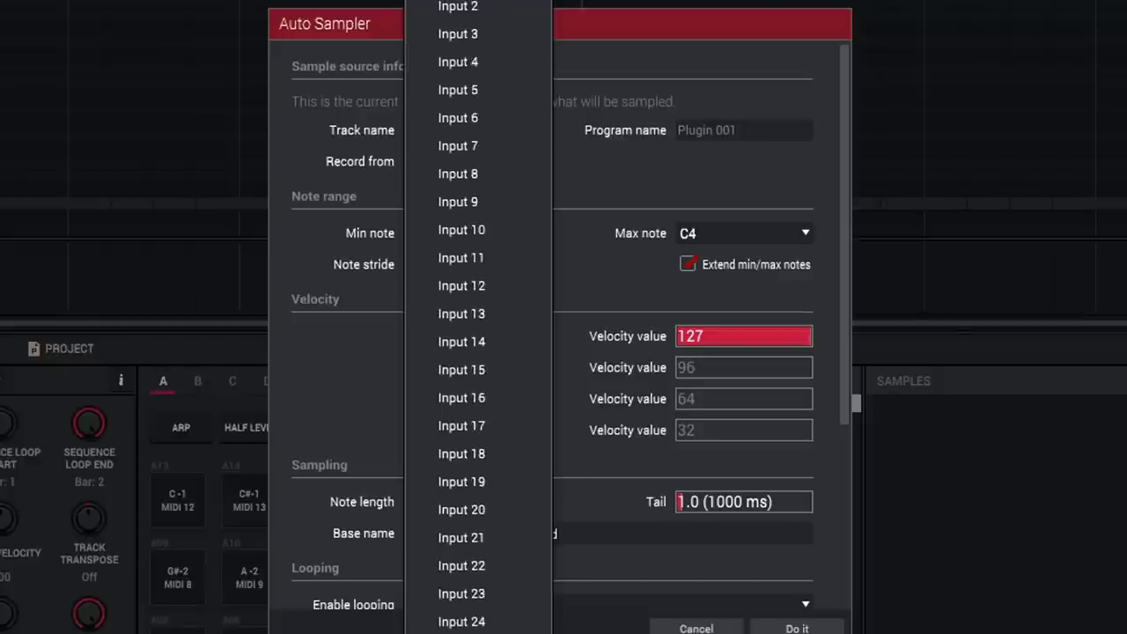
click(640, 40)
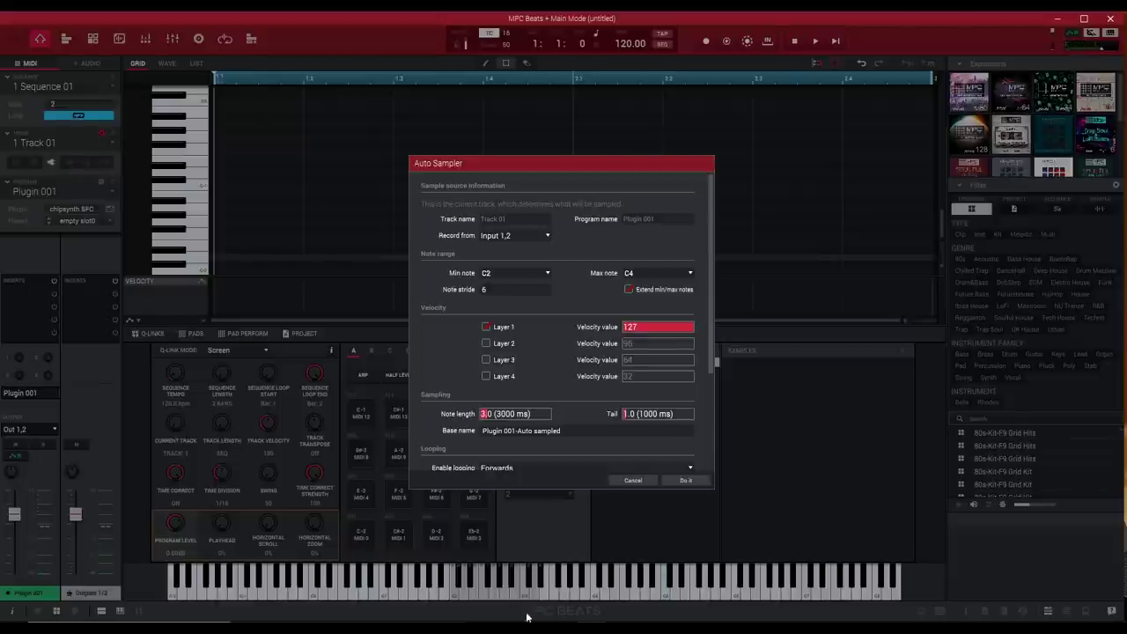
click(549, 273)
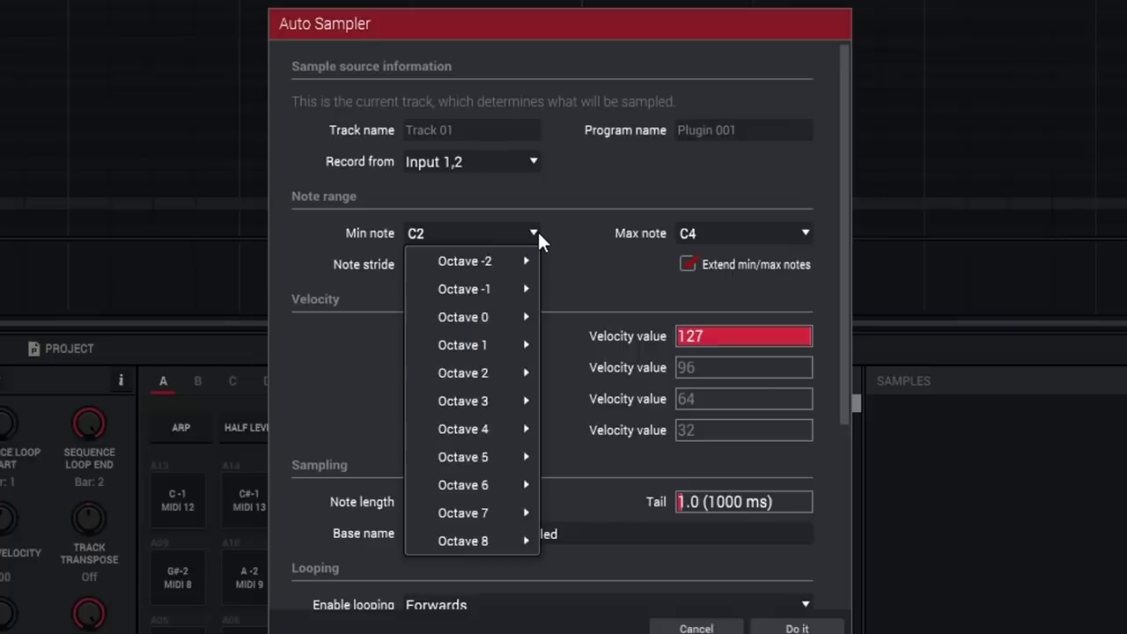
click(581, 188)
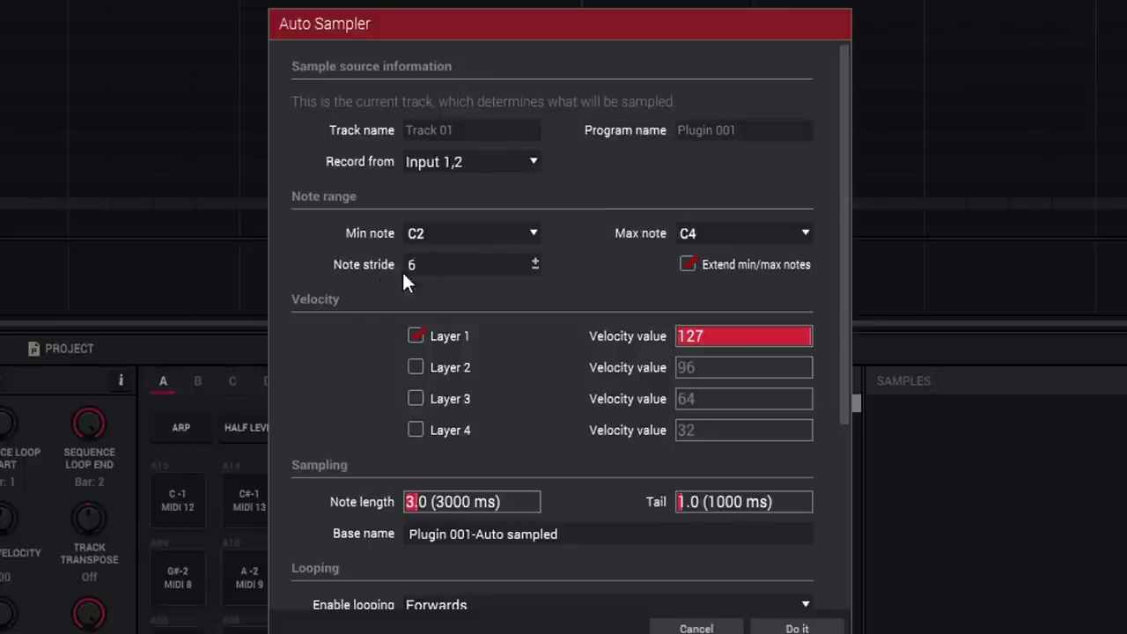
Try out different note stride values in the Auto Sampler and return the stride to 6
drag(435, 259, 435, 291)
text(1)
key(BackSpace)
key(BackSpace)
text(6)
key(Escape)
click(418, 260)
scroll(417, 264, up, 6)
scroll(417, 264, down, 5)
scroll(418, 265, up, 1)
drag(428, 260, 428, 255)
Set the maximum note of the Auto Sampler's note range to C5
click(801, 238)
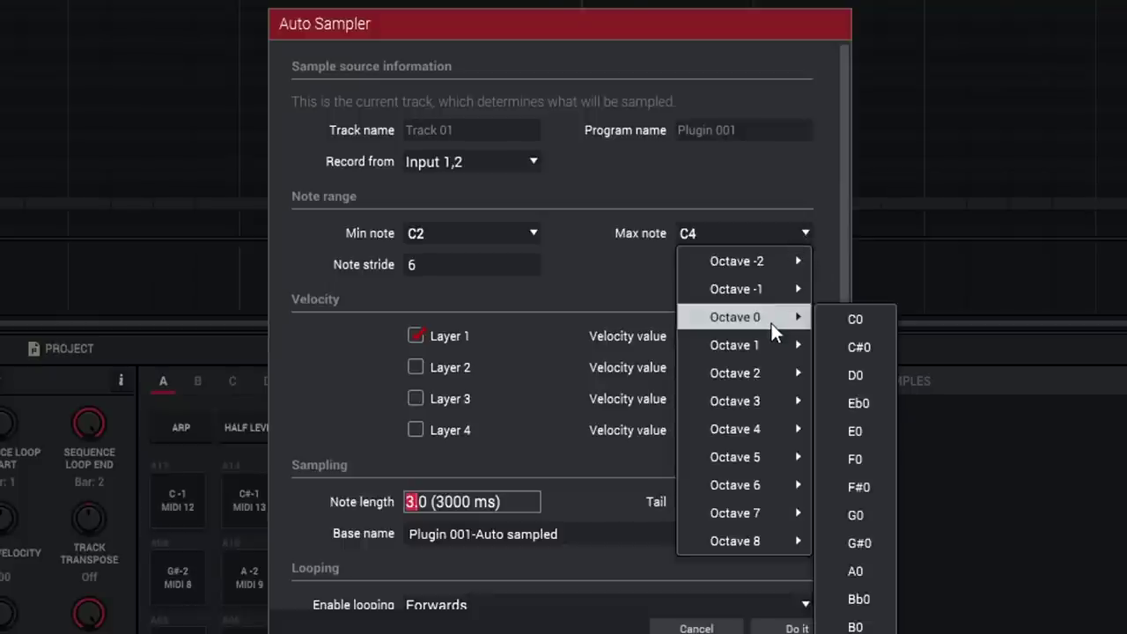
mouse_move(776, 433)
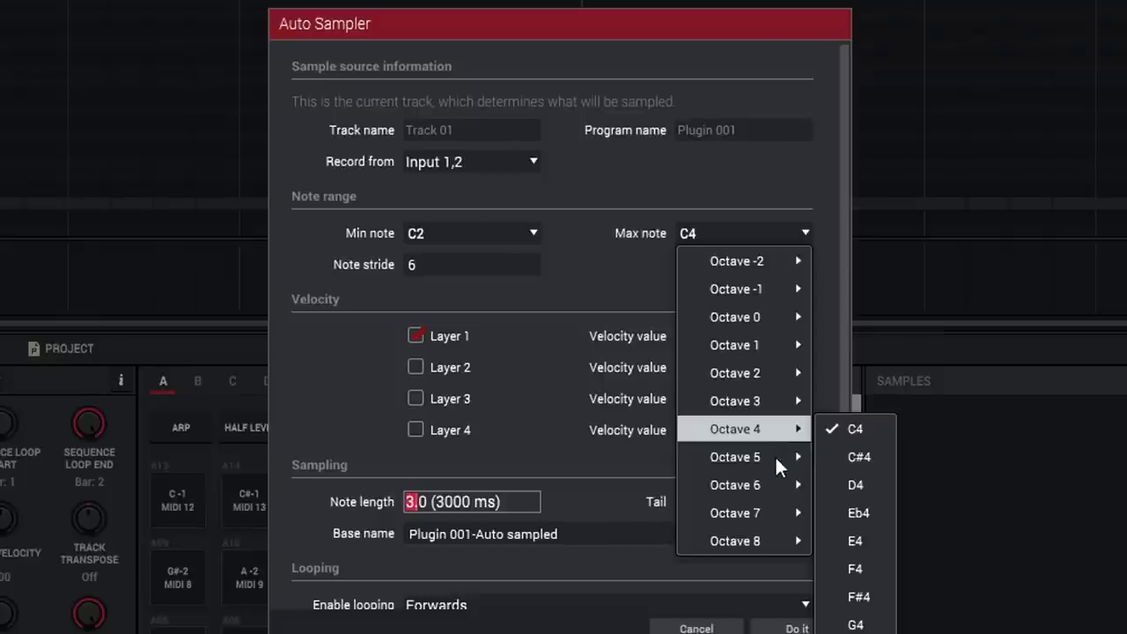
mouse_move(773, 457)
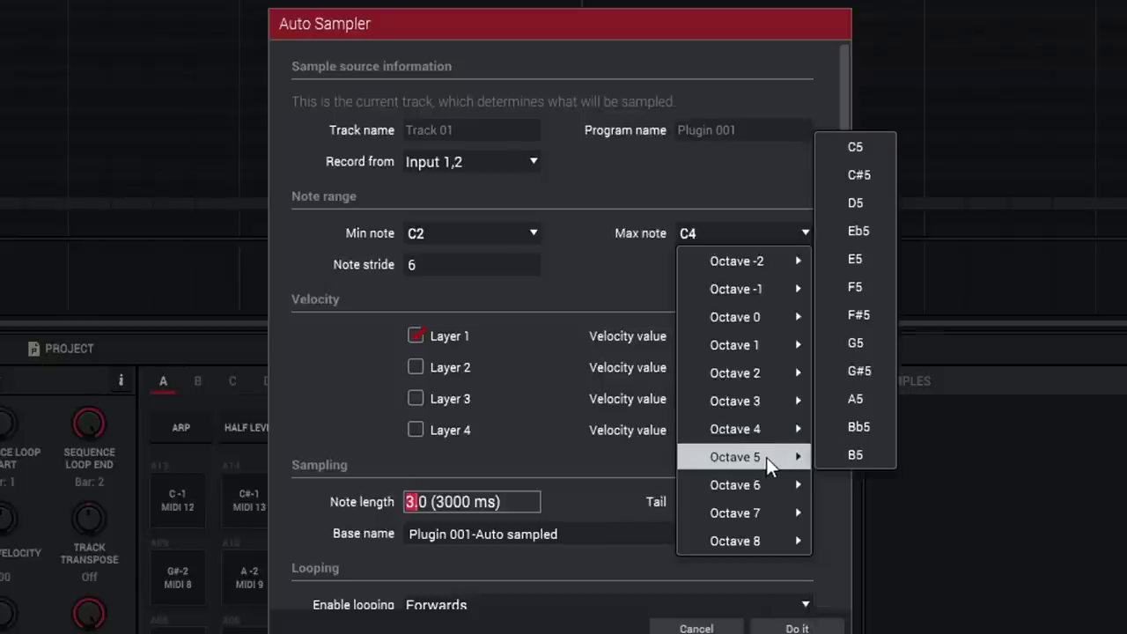
click(869, 150)
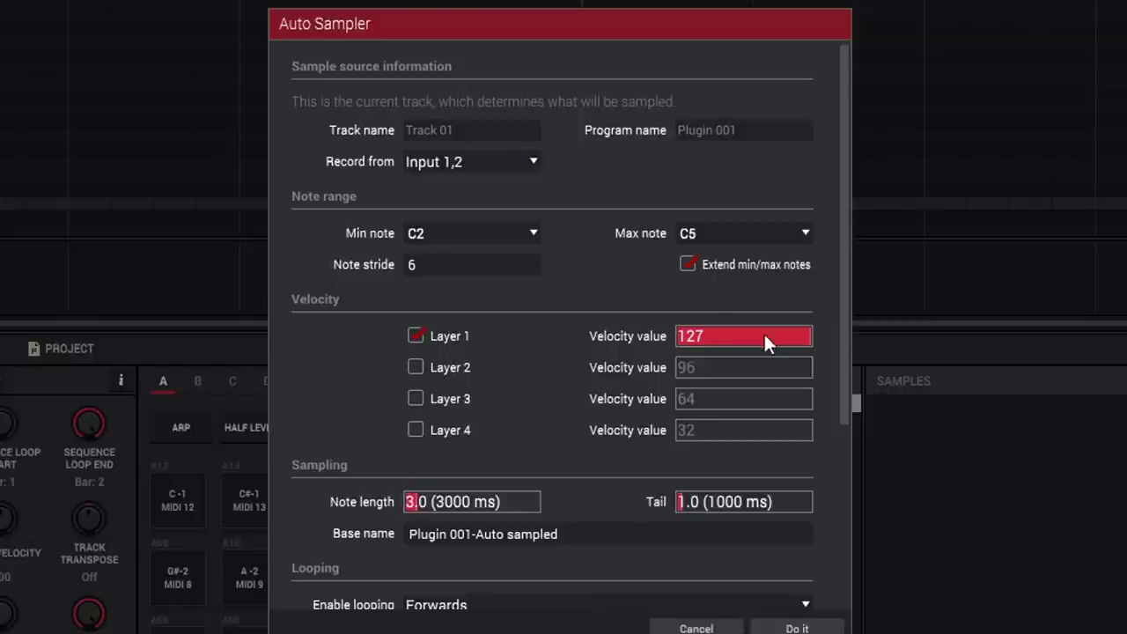
mouse_move(803, 333)
mouse_down()
mouse_move(686, 339)
mouse_move(822, 329)
mouse_up()
Try to set the sampling note length by entering 4000
drag(843, 247, 840, 371)
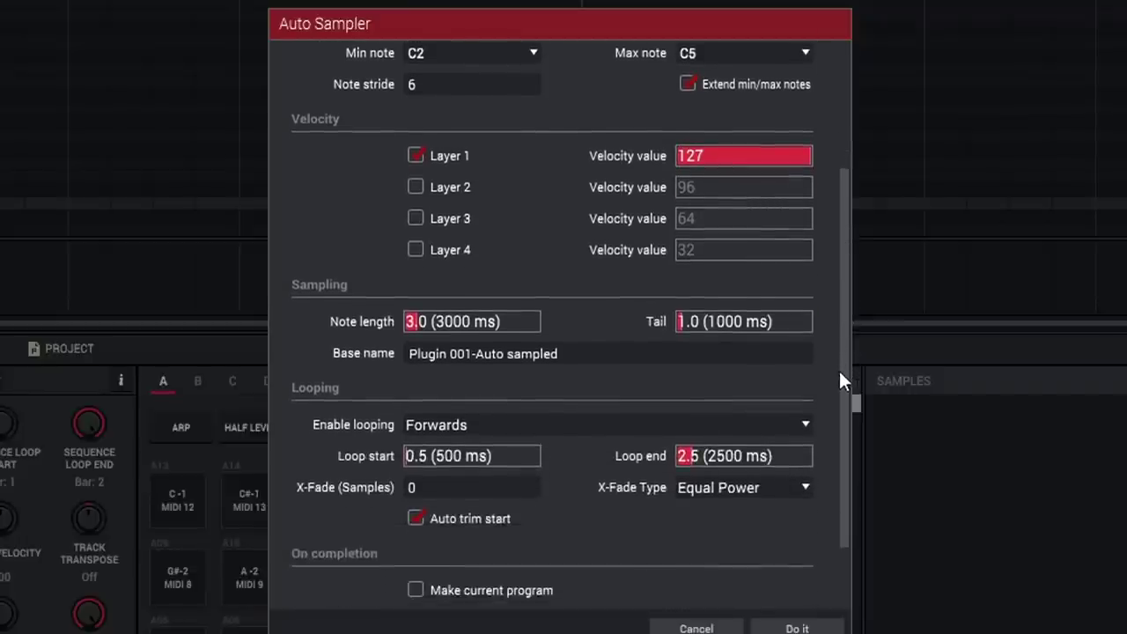
scroll(419, 319, down, 4)
double_click(419, 319)
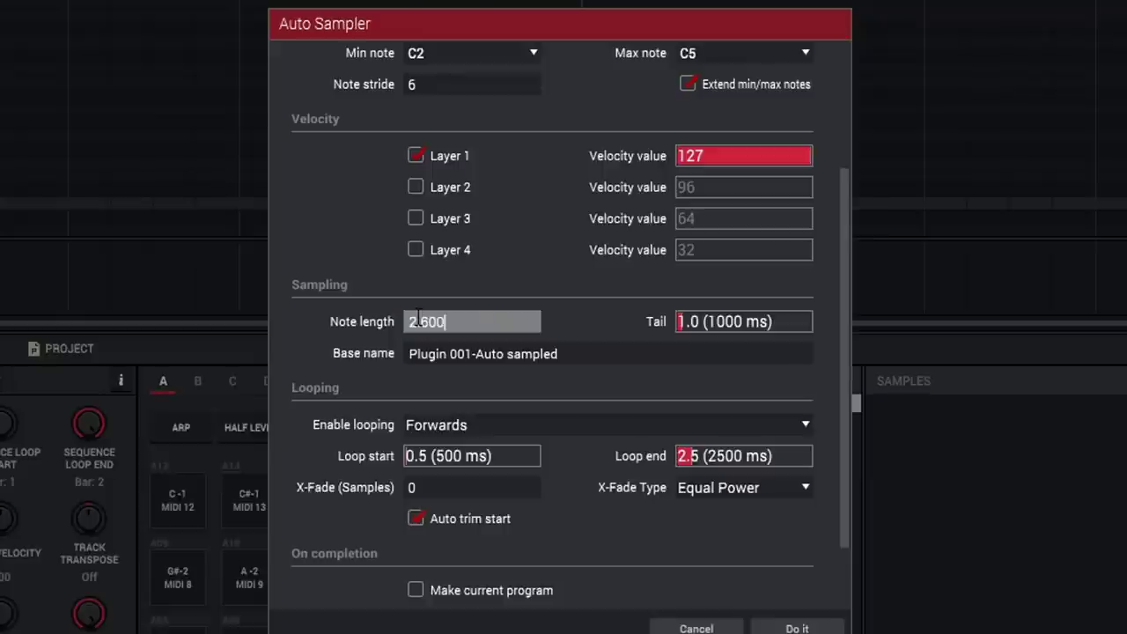
drag(456, 321, 356, 324)
text(4000)
key(Return)
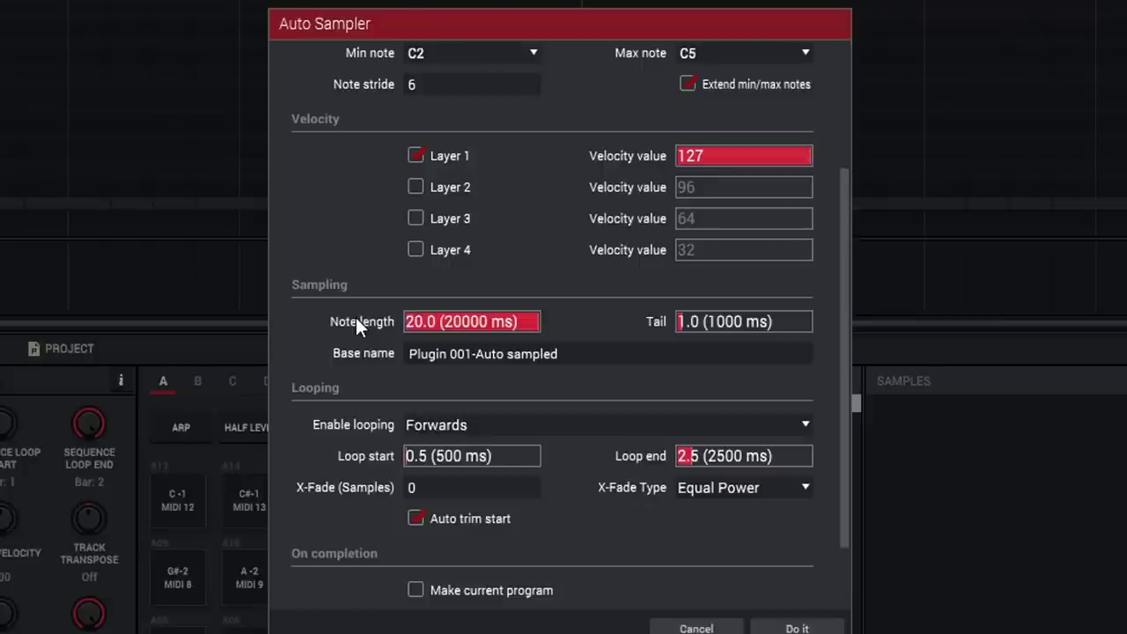
Set the sampling note length to 4 seconds (4000 ms)
scroll(524, 317, down, 5)
click(521, 318)
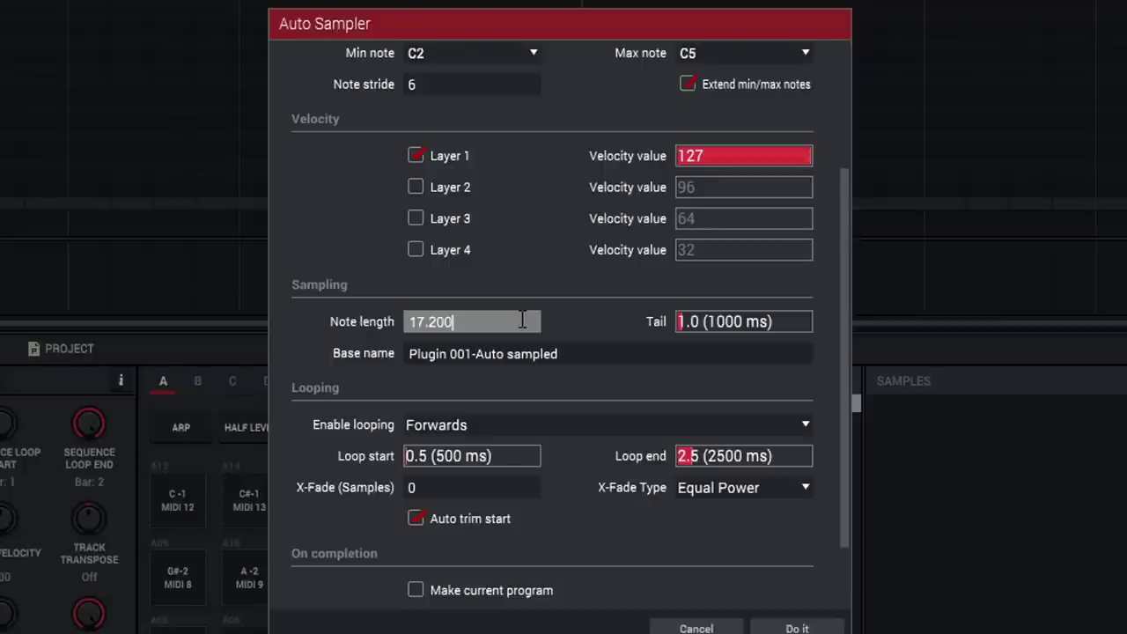
drag(476, 320, 394, 322)
text(4)
key(Return)
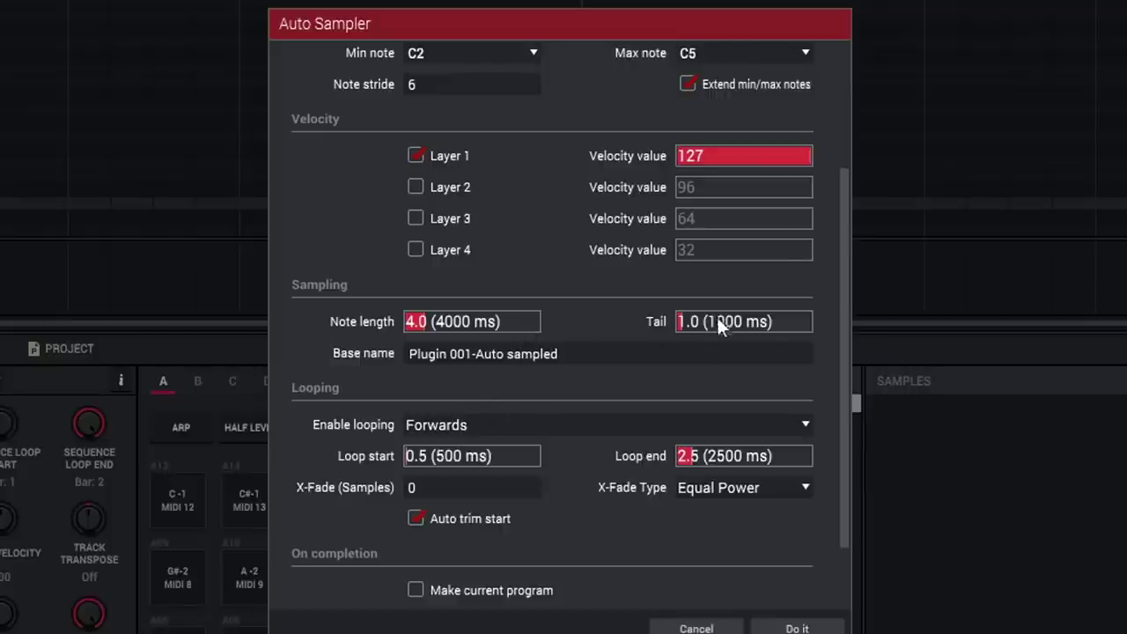
Replace the base name of the samples with "Chipsynth SFC - Zelda String"
scroll(323, 378, down, 2)
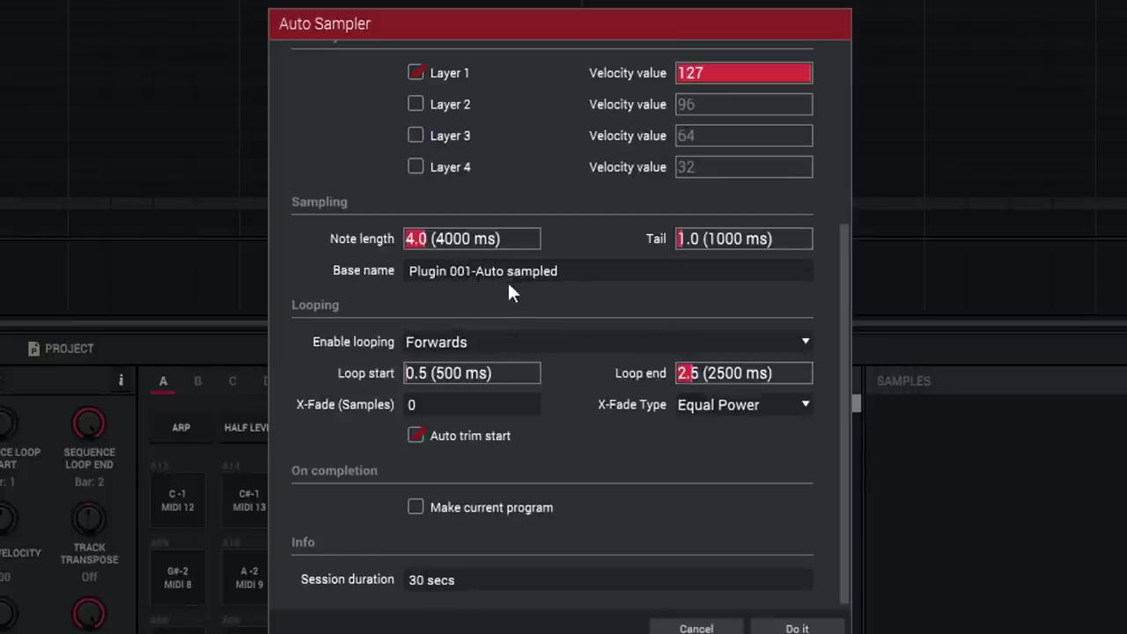
click(589, 269)
double_click(590, 269)
click(590, 270)
triple_click(590, 269)
key(ctrl+a)
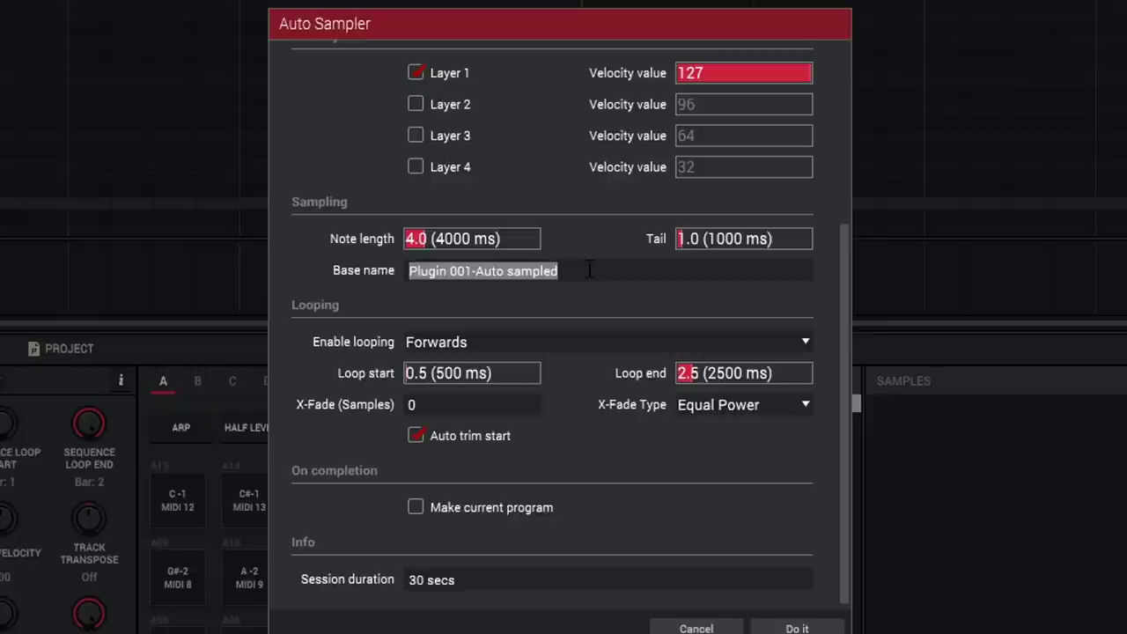
text(C)
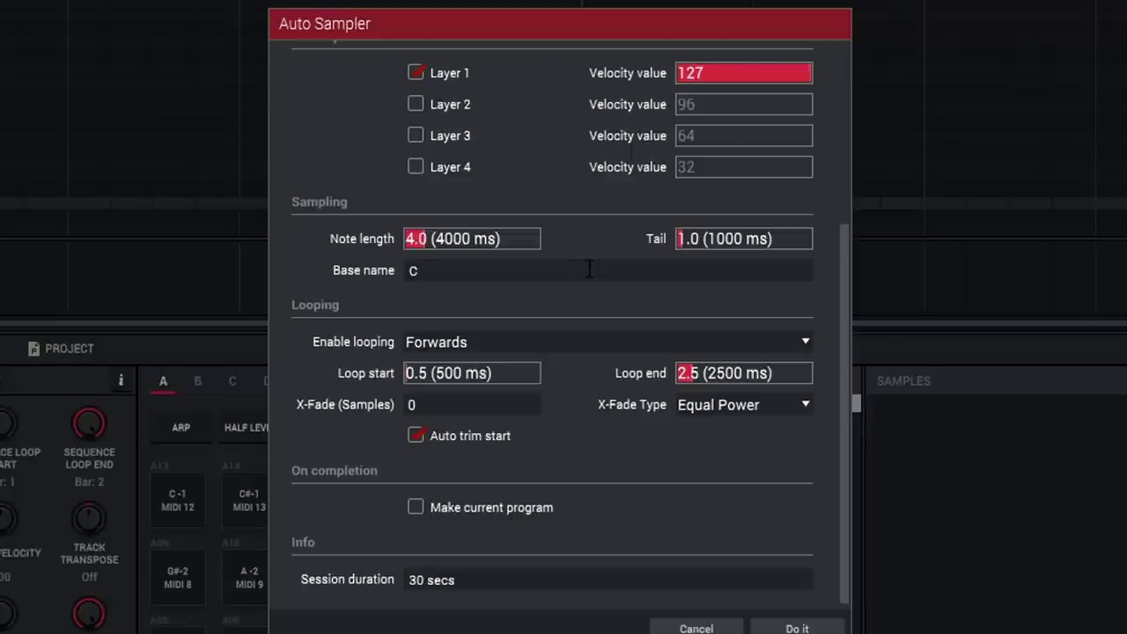
text(hipsynth)
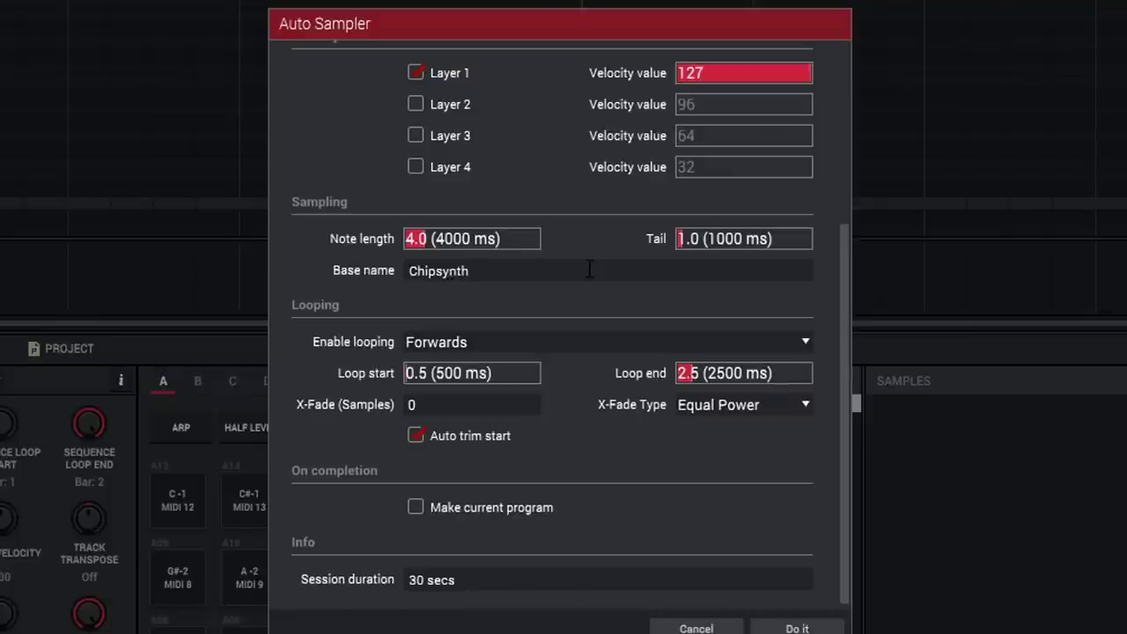
text( SFC - Zelda)
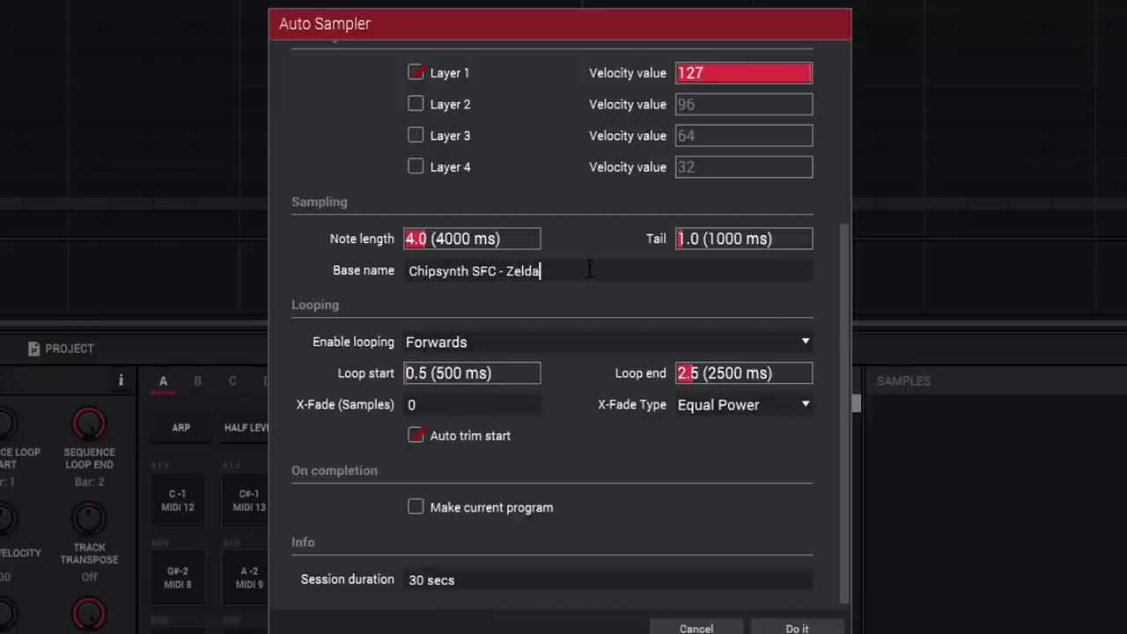
text( String)
Review the available looping modes and set the loop's X-Fade (Samples) value to 1
click(629, 340)
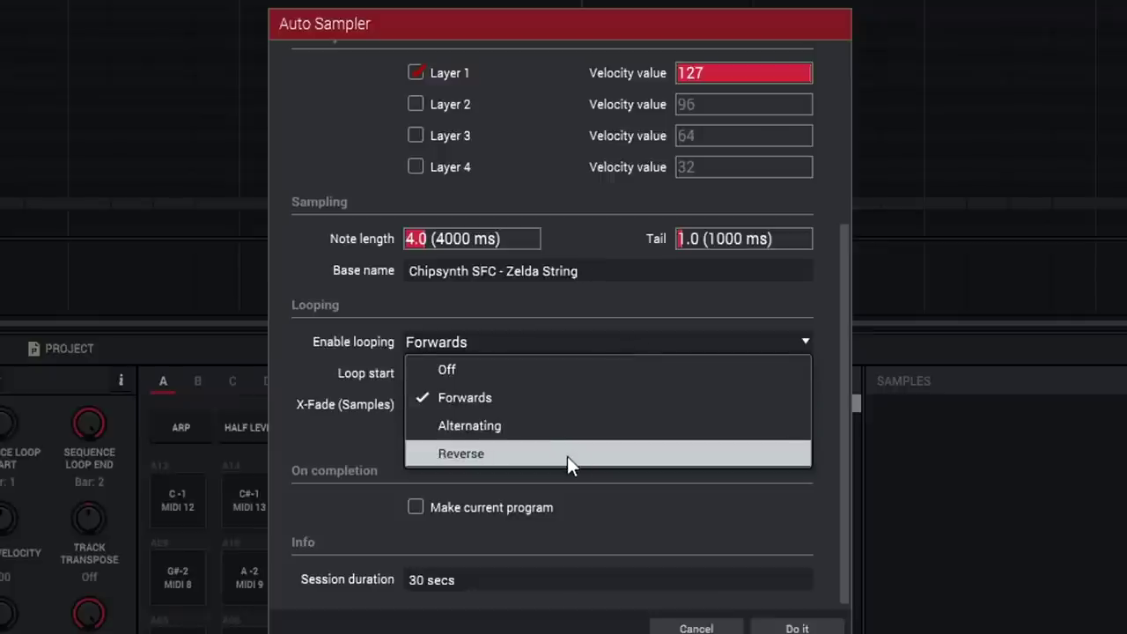
click(329, 365)
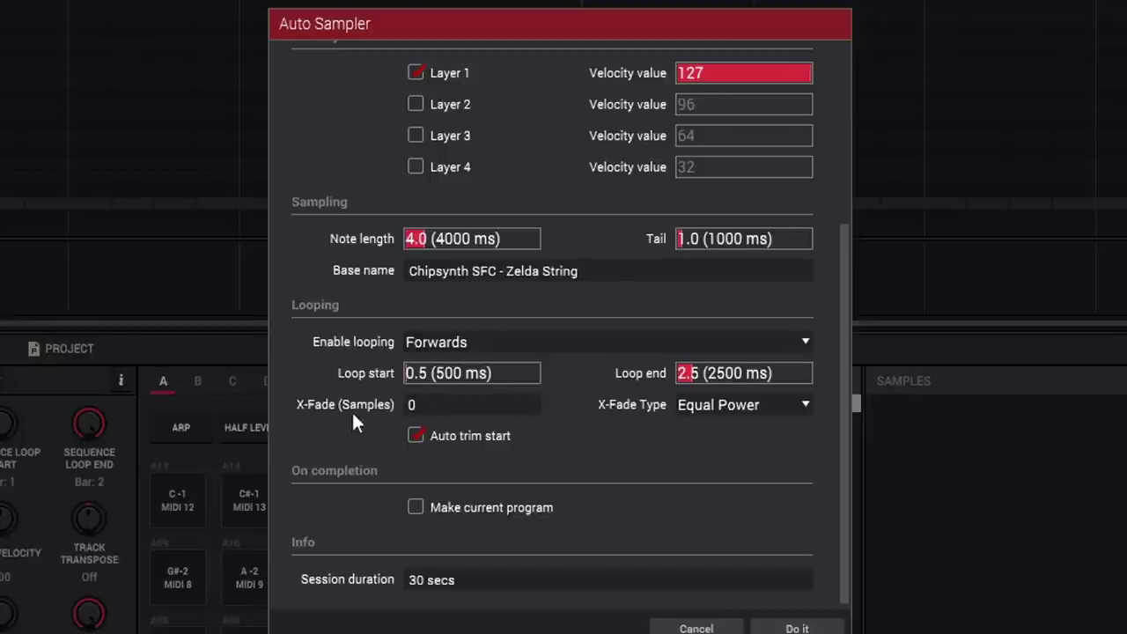
mouse_move(411, 398)
mouse_down()
mouse_move(411, 384)
mouse_move(410, 398)
mouse_up()
drag(410, 398, 411, 396)
mouse_move(420, 401)
mouse_down()
mouse_move(420, 388)
mouse_move(422, 403)
mouse_up()
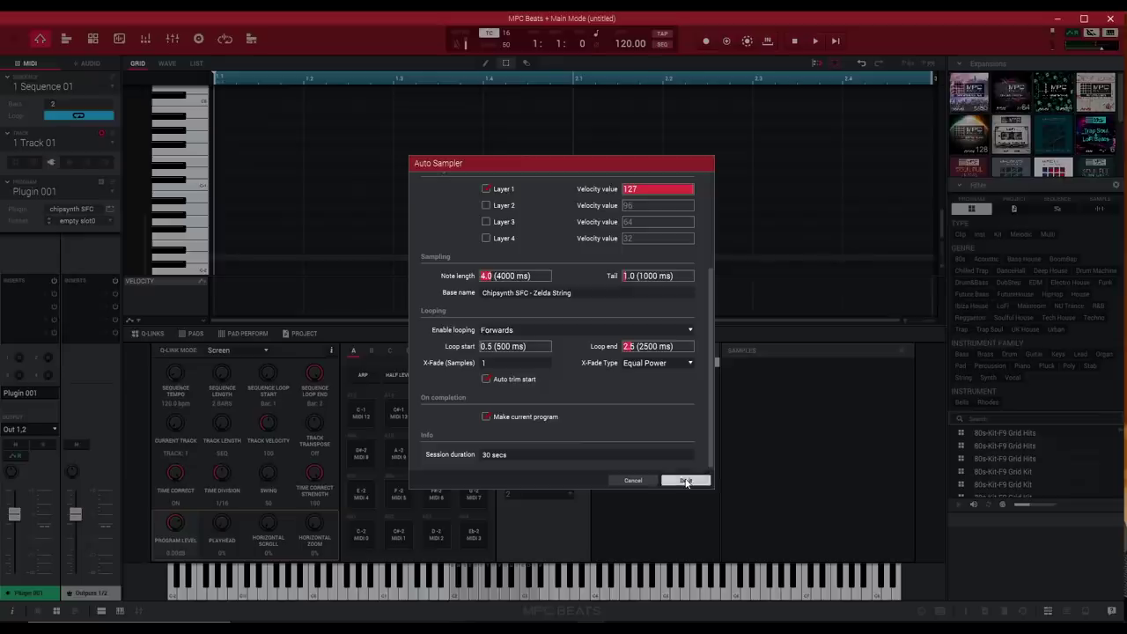
Run the Auto Sampler with the configured settings to create the sampled Zelda String program
click(797, 629)
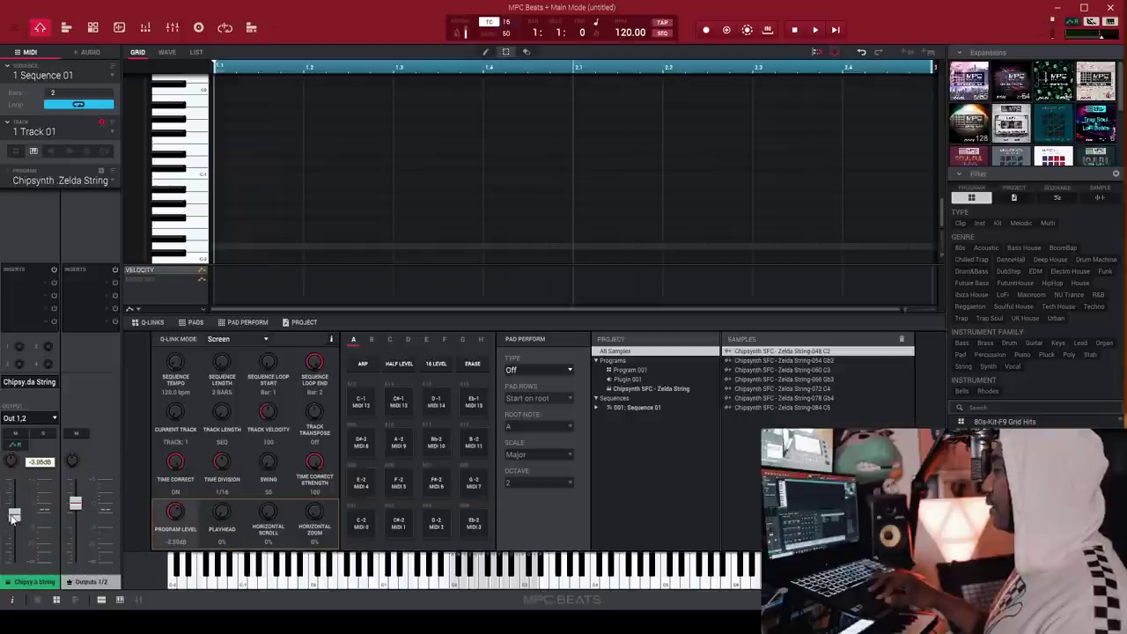
Lower the sampled Zelda String program's level to about -10.38 dB and switch Track 01 back to the plugin program
drag(14, 526, 24, 537)
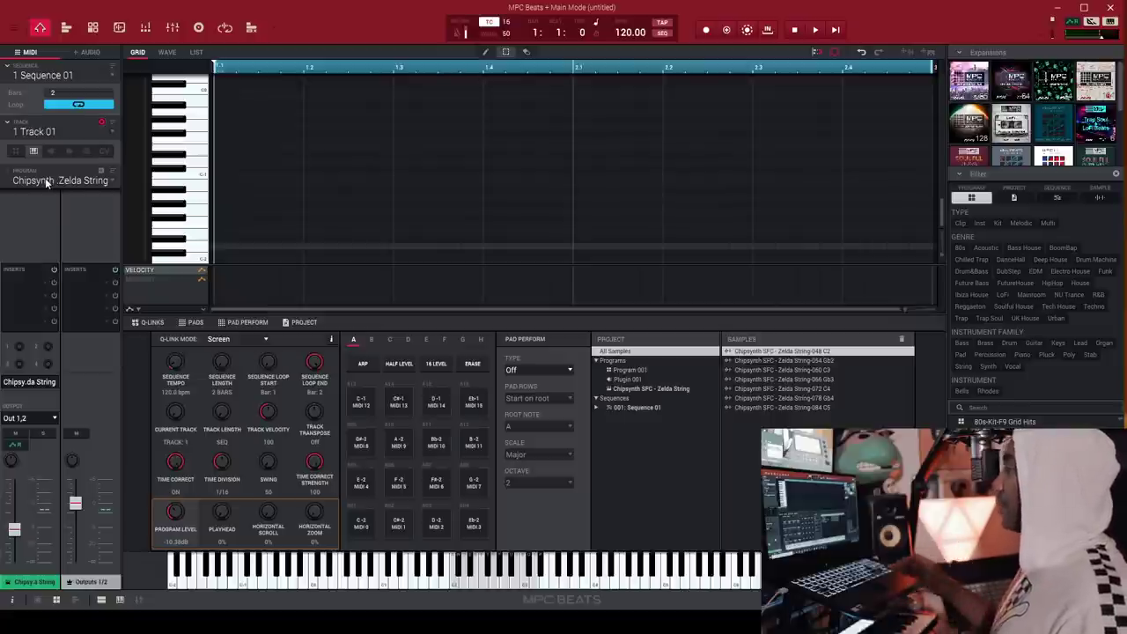
click(50, 152)
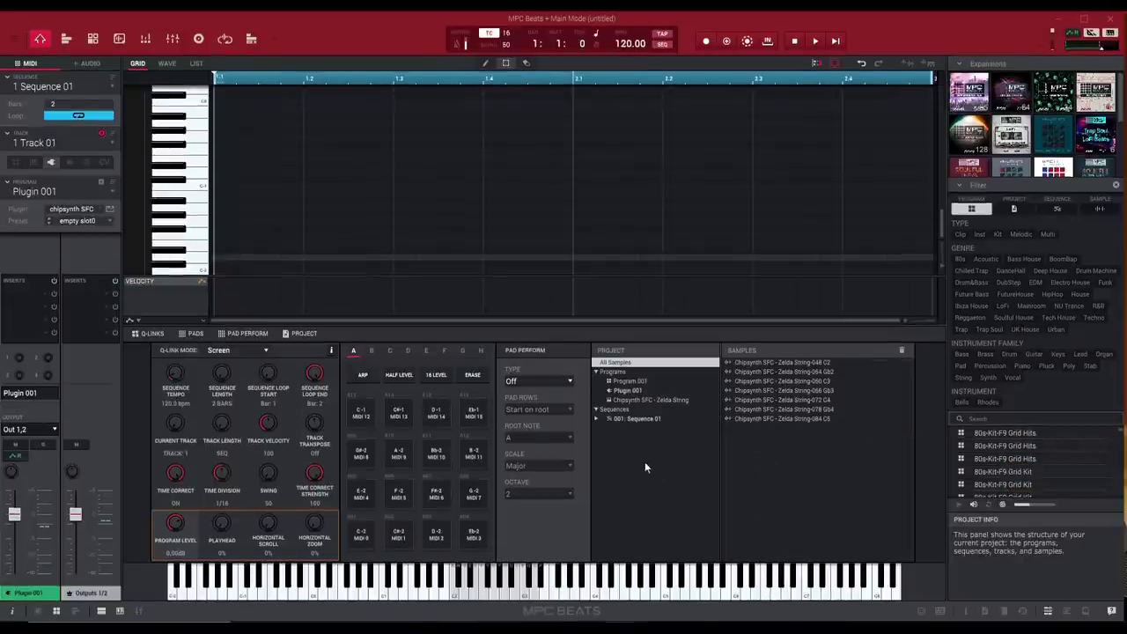
Save the sampled Zelda String program from the project's program list as "Chipsynth SFC - Zelda String.xpm" in the MPC Beats documents folder
click(651, 400)
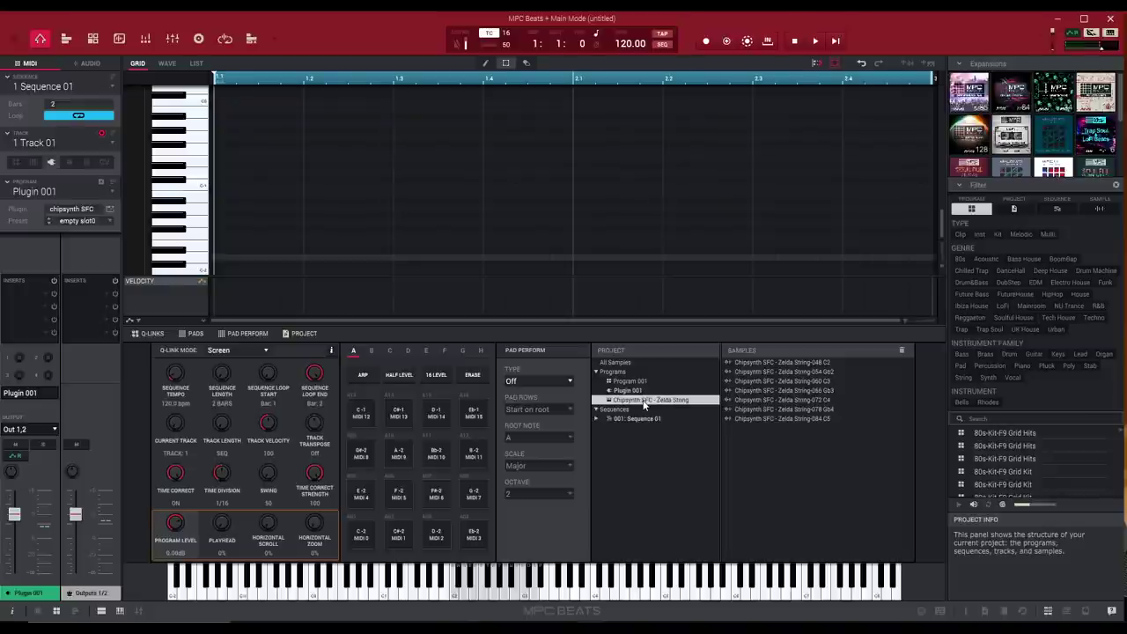
right_click(644, 404)
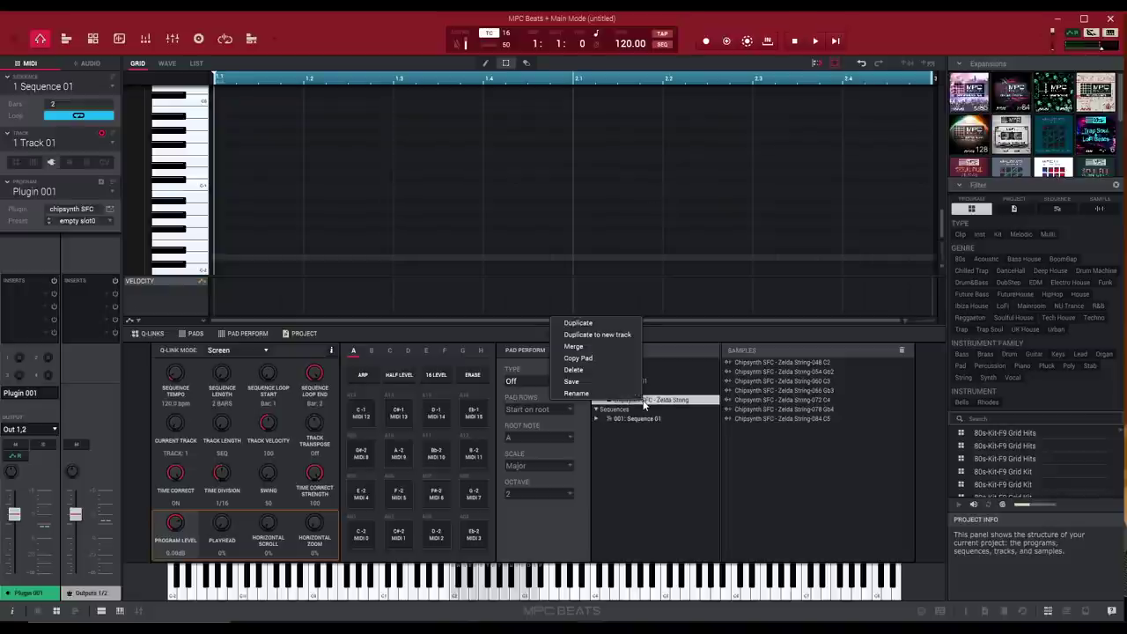
click(615, 382)
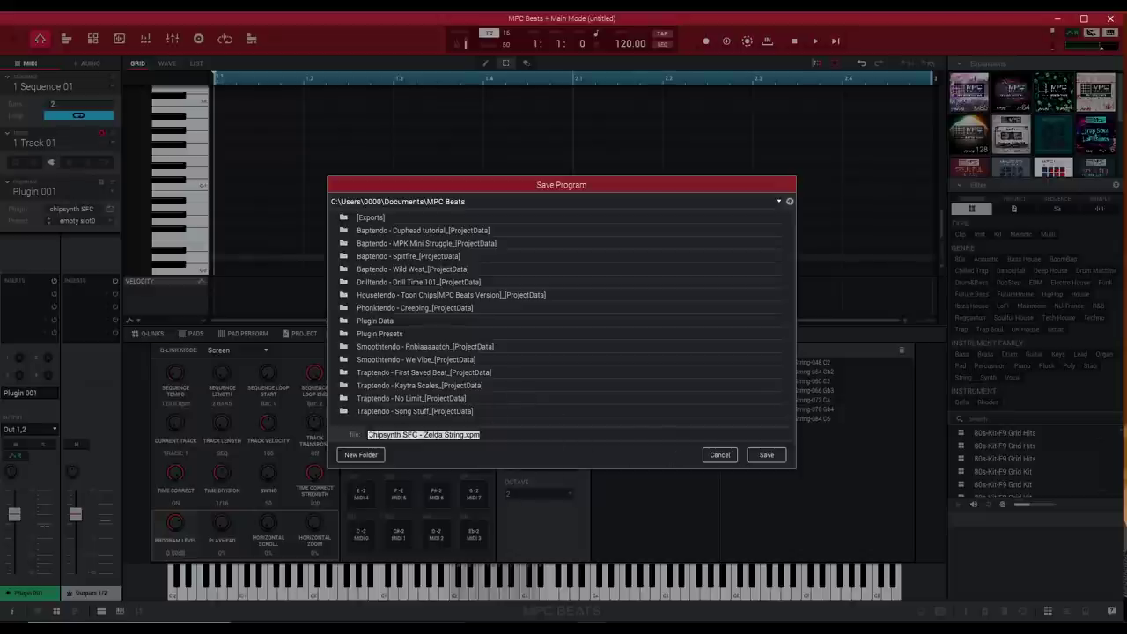
click(766, 455)
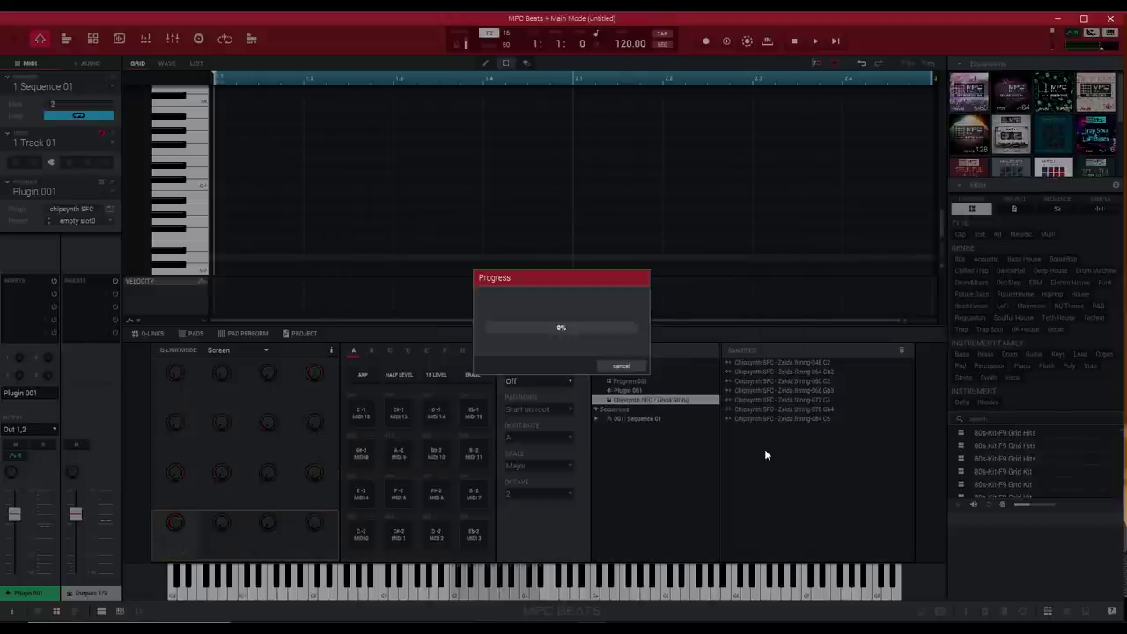